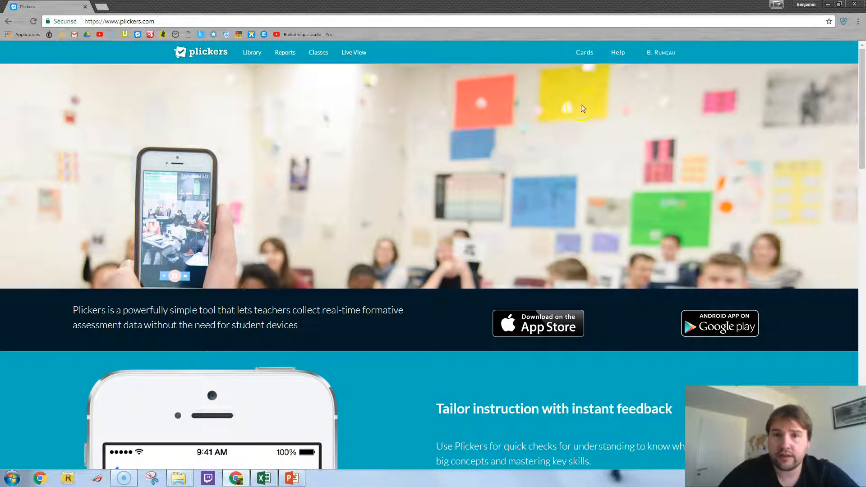
Look through the printable Standard Plickers card set PDF, close it and return to the site's home page.
{"action": "left_click", "coordinate": [586, 53]}
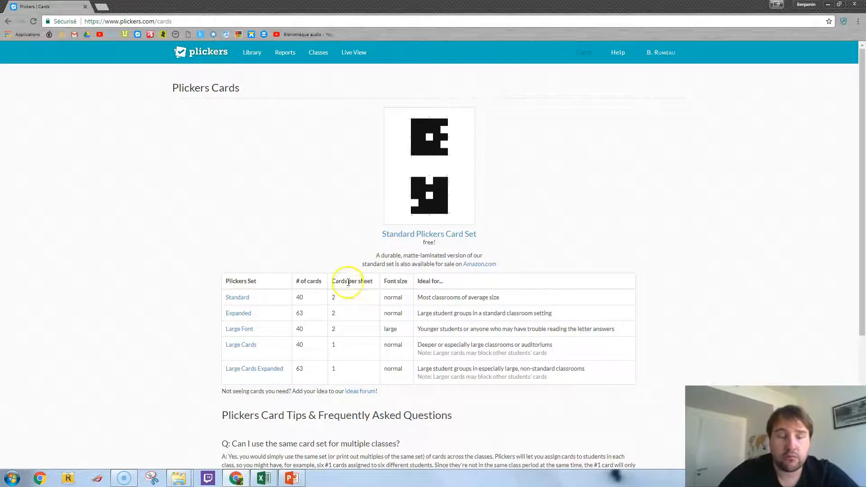
{"action": "left_click", "coordinate": [237, 297]}
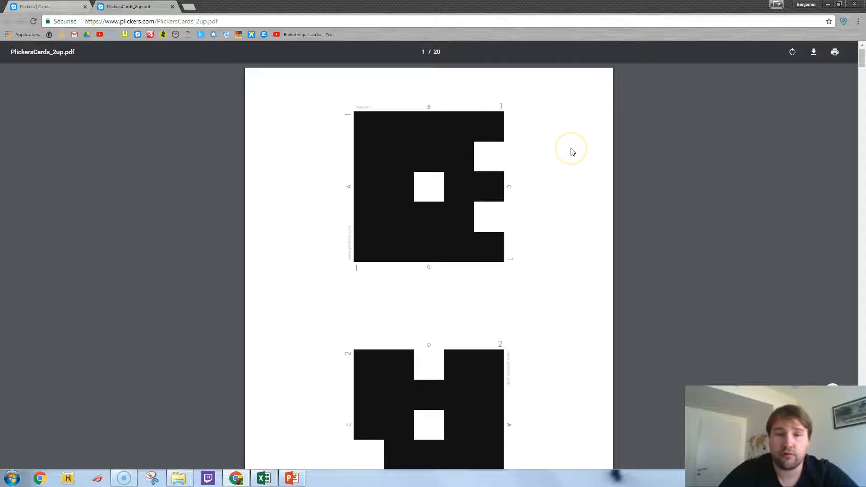
{"action": "scroll", "coordinate": [571, 152], "scroll_direction": "down", "scroll_amount": 20}
{"action": "scroll", "coordinate": [572, 152], "scroll_direction": "down", "scroll_amount": 5}
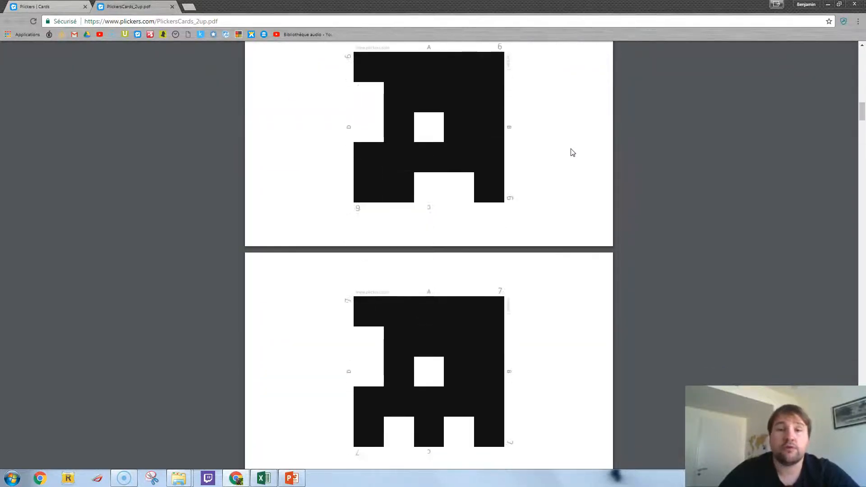
{"action": "scroll", "coordinate": [571, 152], "scroll_direction": "up", "scroll_amount": 20}
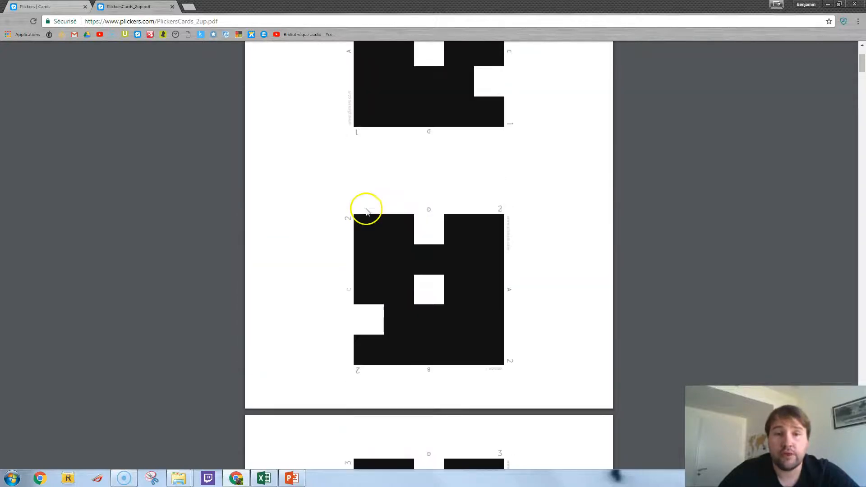
{"action": "scroll", "coordinate": [356, 217], "scroll_direction": "up", "scroll_amount": 3}
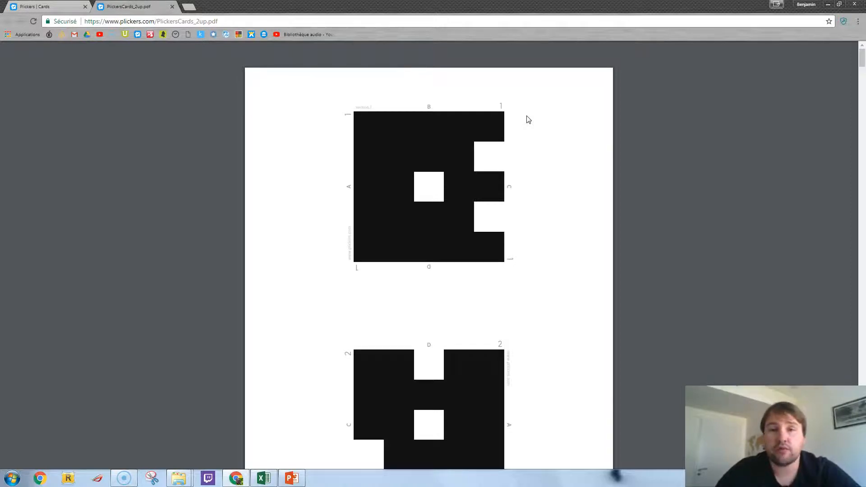
{"action": "left_click", "coordinate": [371, 102]}
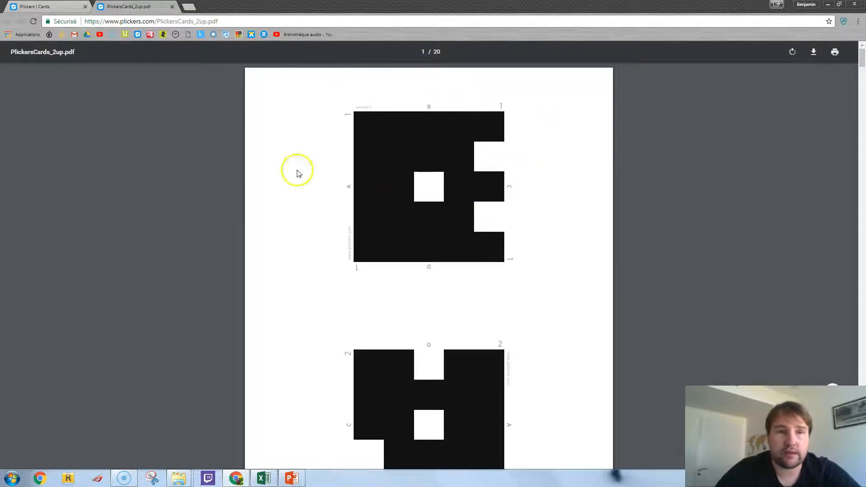
{"action": "left_click", "coordinate": [172, 7]}
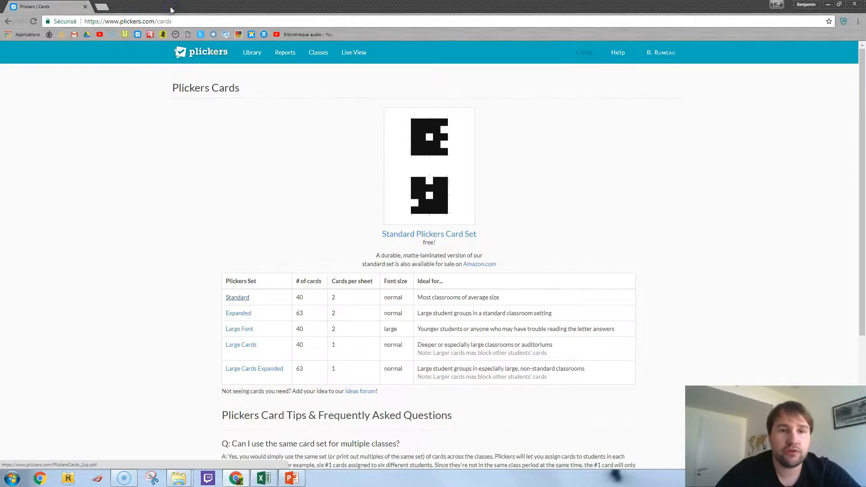
{"action": "left_click", "coordinate": [198, 50]}
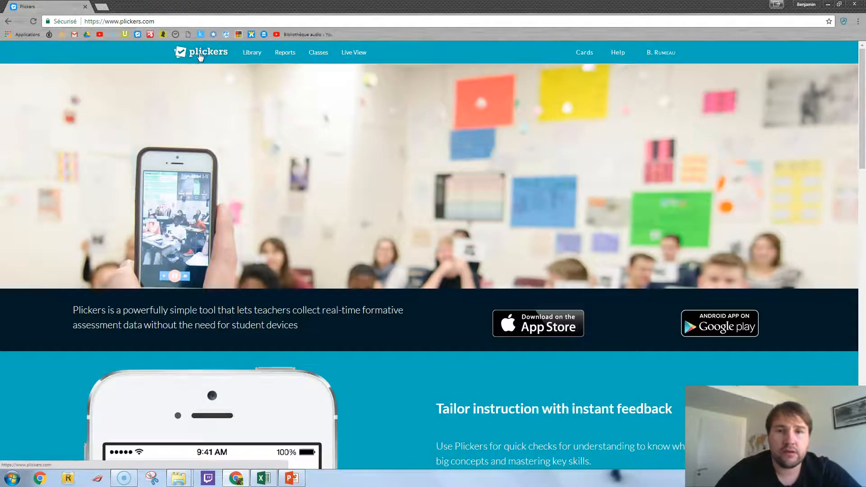
{"action": "left_click", "coordinate": [649, 54]}
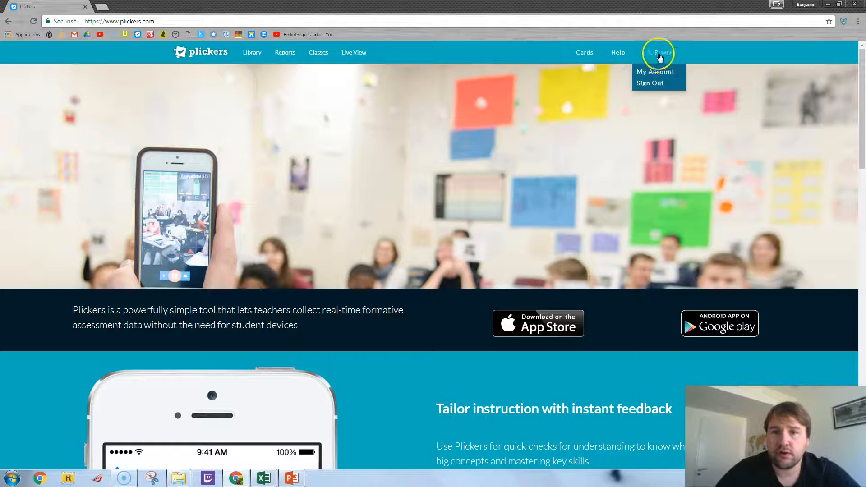
{"action": "left_click", "coordinate": [658, 54]}
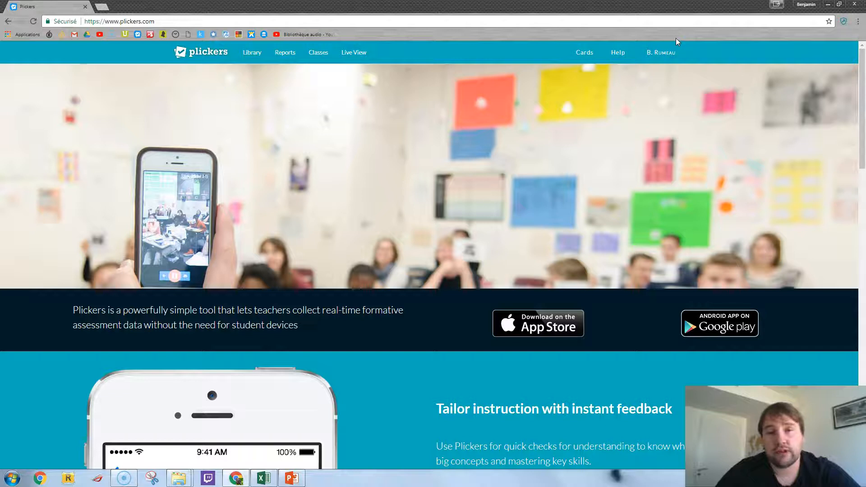
{"action": "left_click", "coordinate": [662, 50]}
{"action": "left_click", "coordinate": [419, 105]}
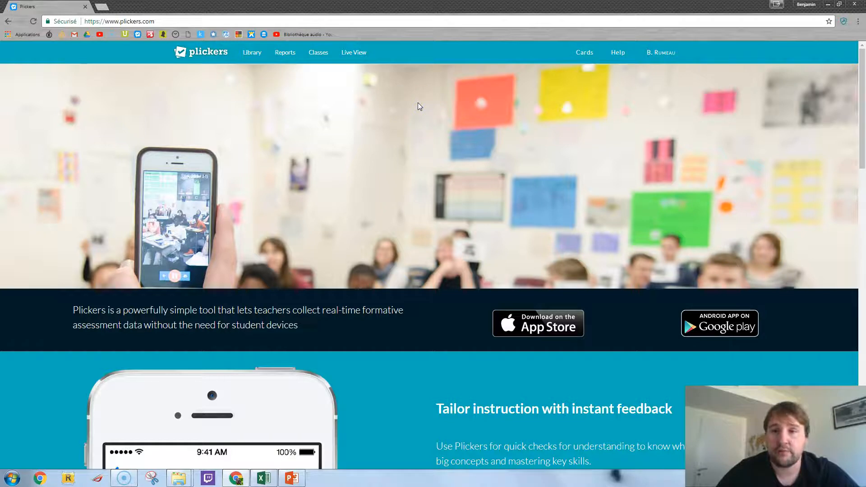
{"action": "left_click", "coordinate": [504, 75]}
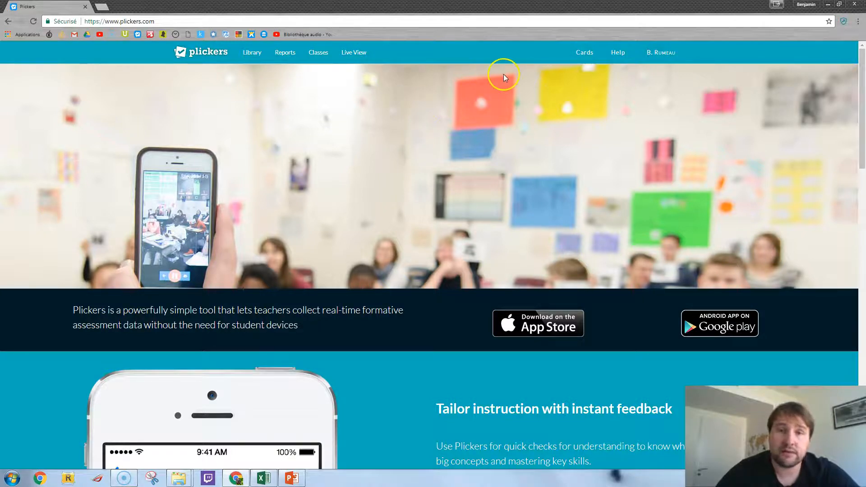
{"action": "left_click", "coordinate": [653, 52]}
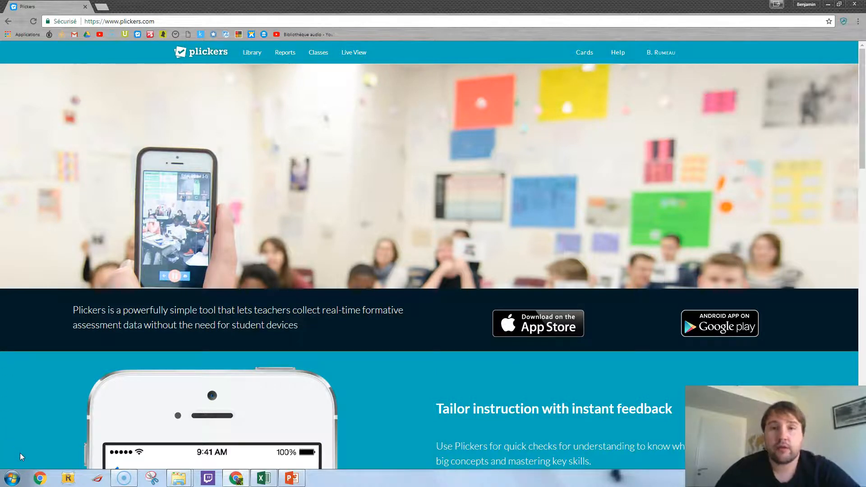
{"action": "left_click", "coordinate": [256, 46]}
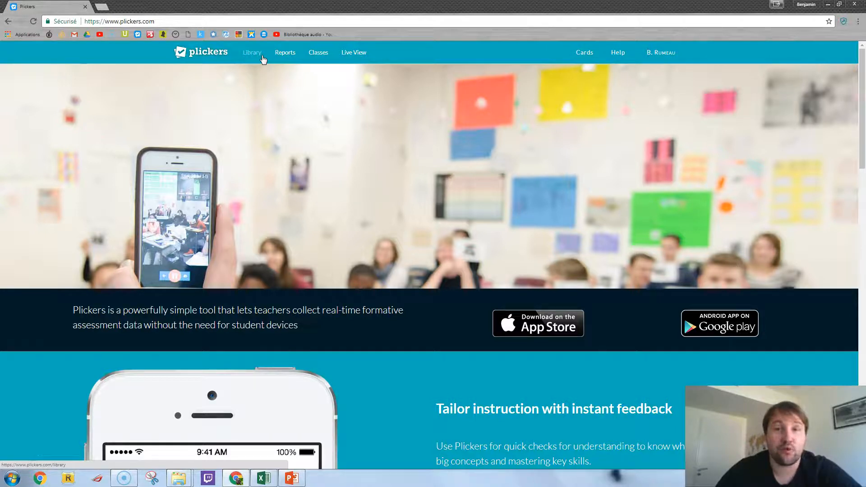
{"action": "left_click", "coordinate": [262, 59]}
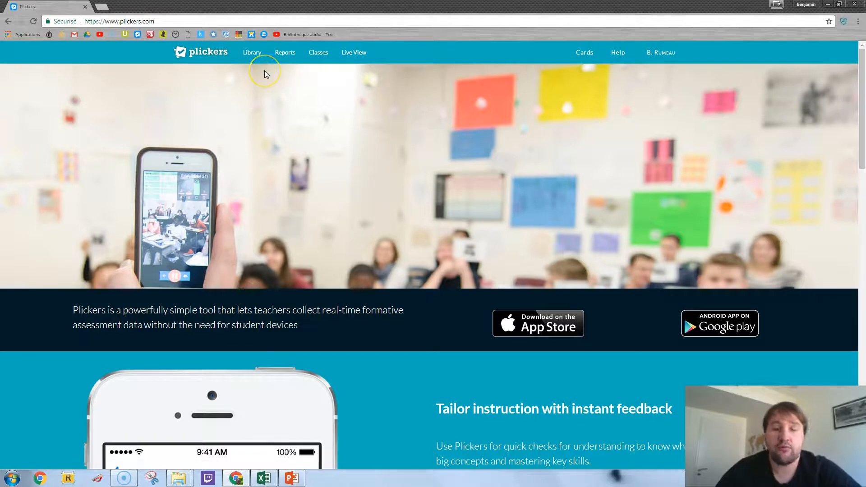
{"action": "left_click", "coordinate": [264, 77]}
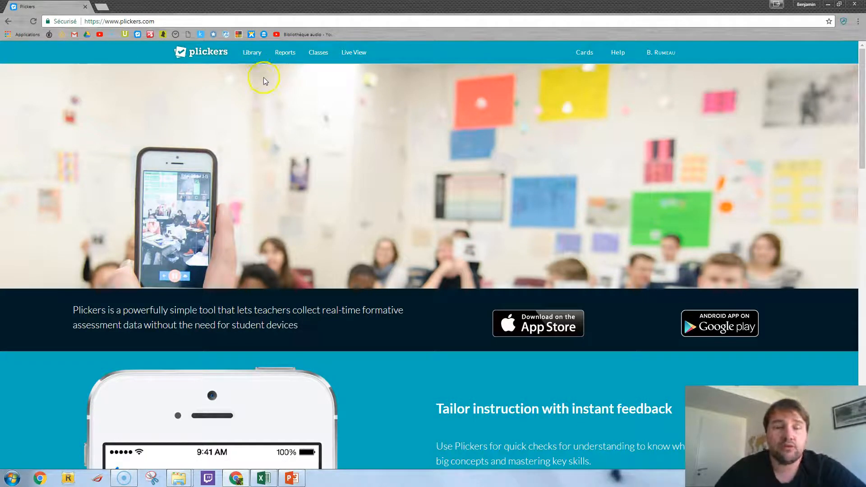
Start a new class among the existing classes and name it "Classe test".
{"action": "left_click", "coordinate": [323, 54]}
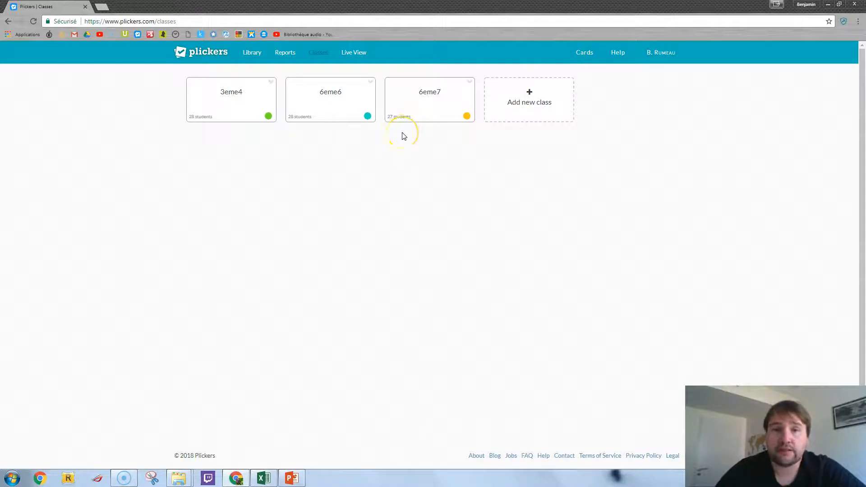
{"action": "left_click", "coordinate": [533, 95]}
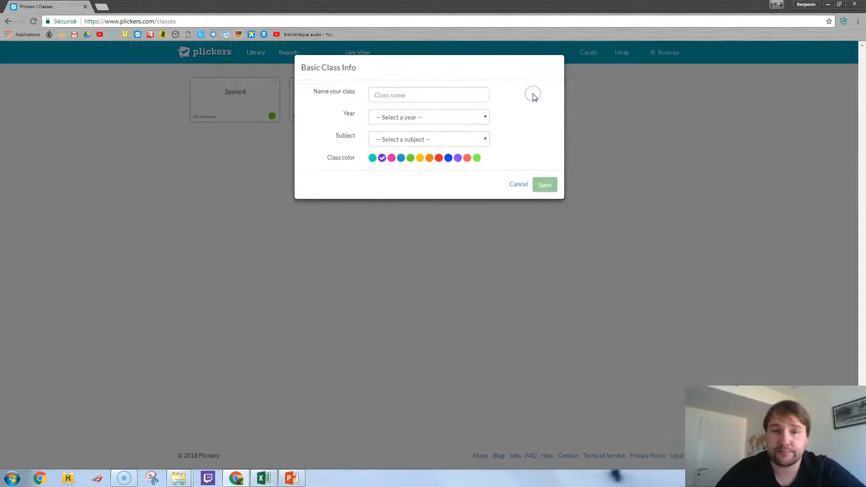
{"action": "left_click", "coordinate": [469, 94]}
{"action": "type", "text": "cLASSE"}
{"action": "key", "text": "BackSpace"}
{"action": "key", "text": "BackSpace"}
{"action": "key", "text": "BackSpace"}
{"action": "key", "text": "BackSpace"}
{"action": "type", "text": "Classe test"}
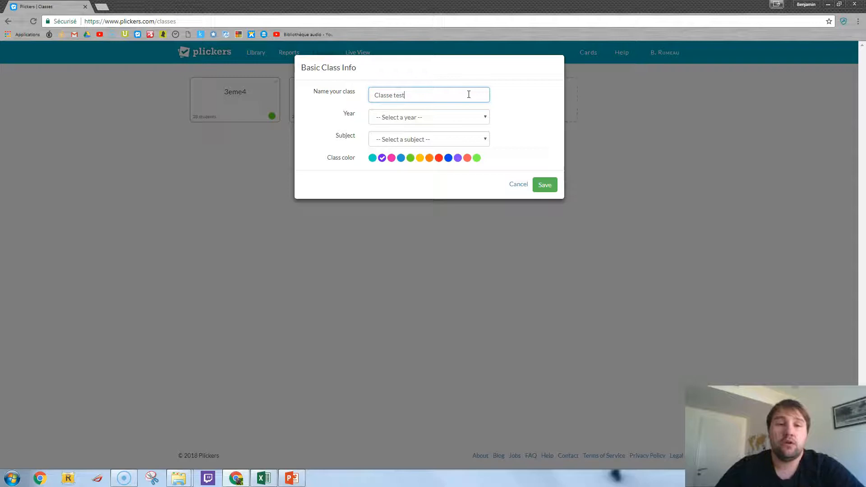
Give the new class the yellow colour, leaving year and subject unselected, and save it.
{"action": "left_click", "coordinate": [401, 119]}
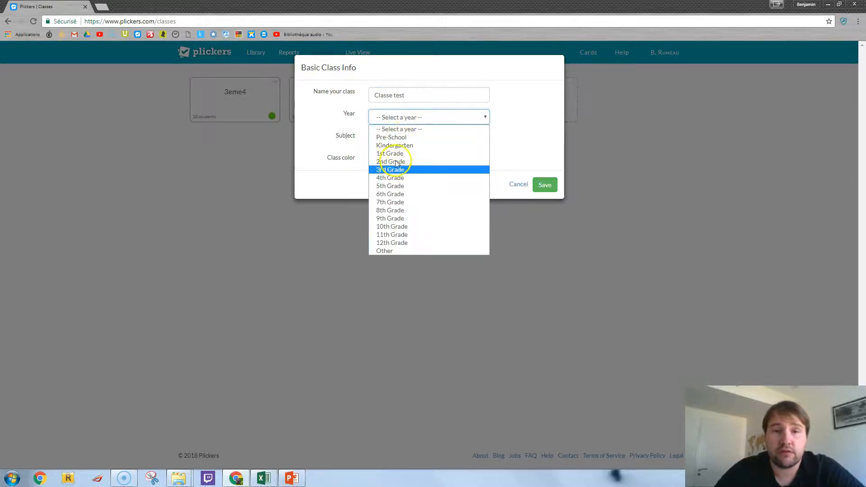
{"action": "left_click", "coordinate": [406, 121]}
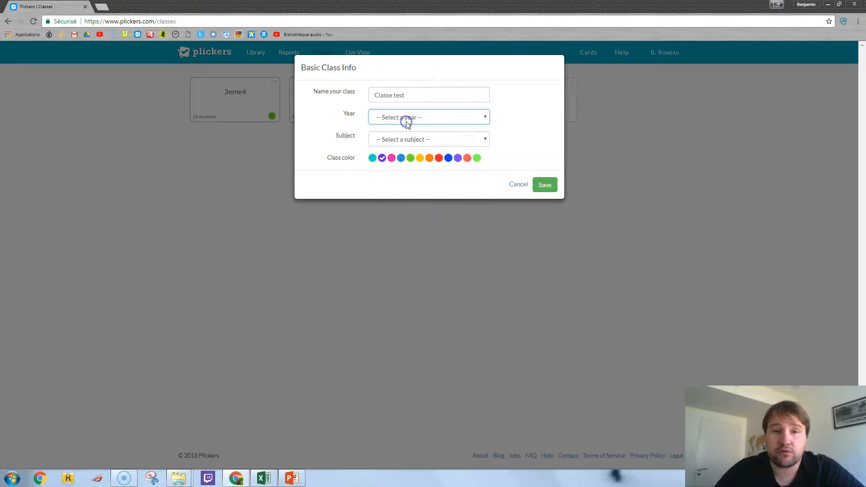
{"action": "left_click", "coordinate": [419, 159]}
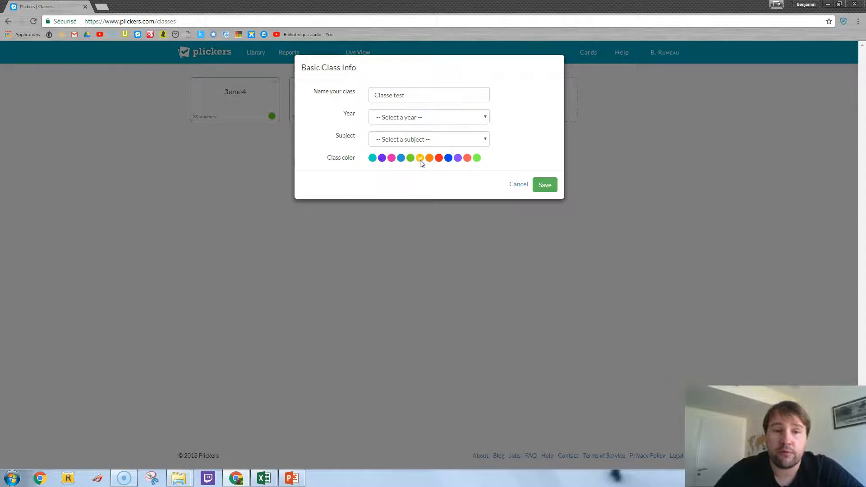
{"action": "left_click", "coordinate": [548, 188]}
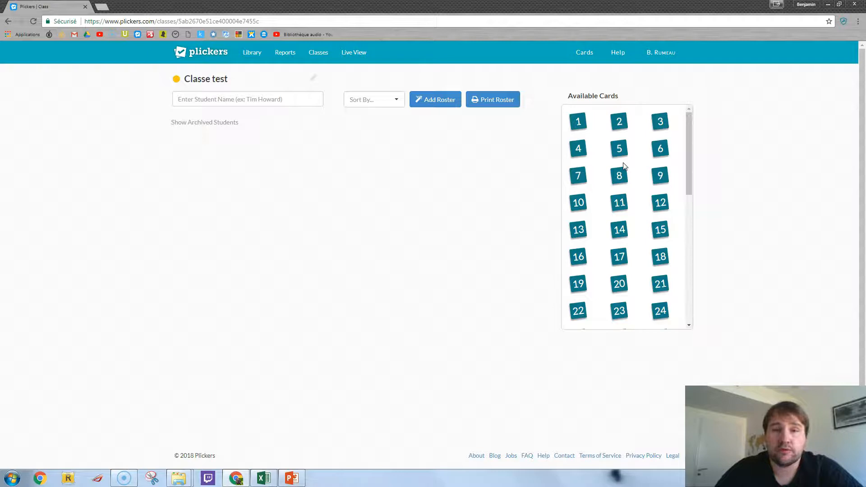
Add a single student named "Eleve A" to the class.
{"action": "left_click", "coordinate": [198, 103]}
{"action": "type", "text": "Eleve A"}
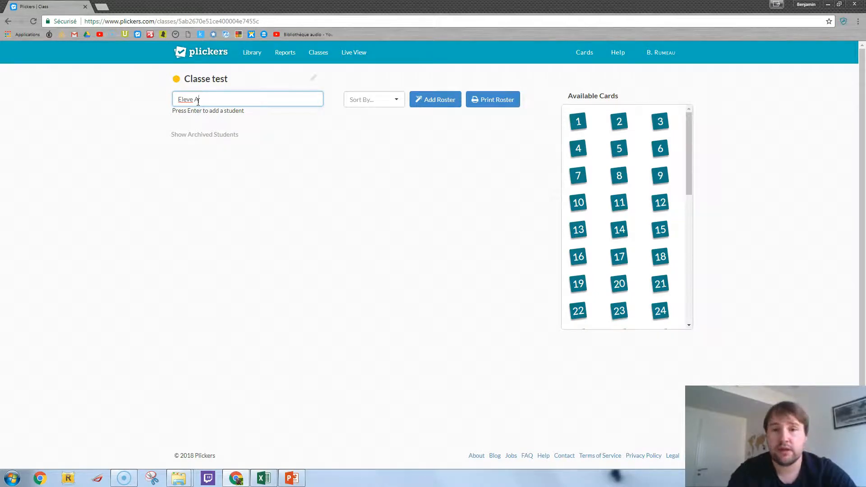
{"action": "key", "text": "Return"}
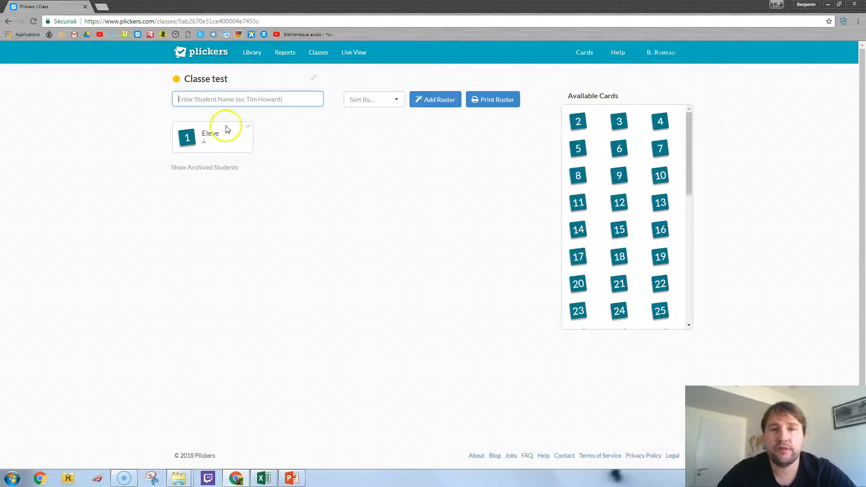
Delete the student "Eleve A" from the class.
{"action": "left_click", "coordinate": [248, 128]}
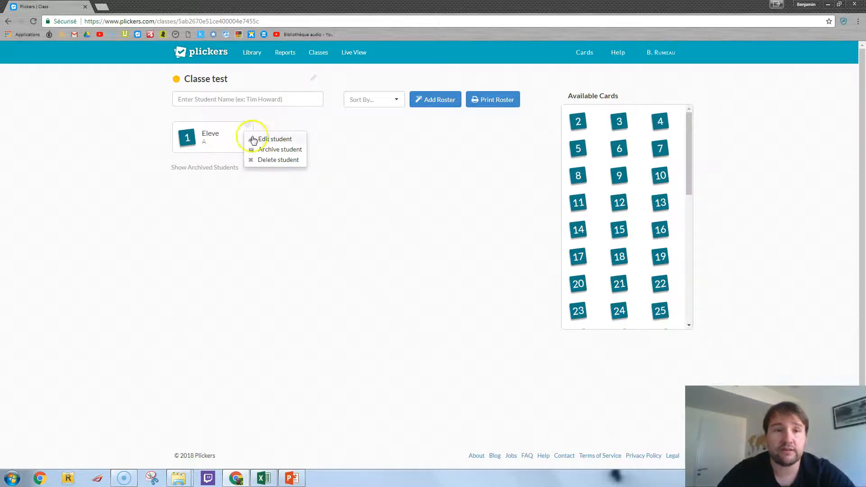
{"action": "left_click", "coordinate": [263, 164]}
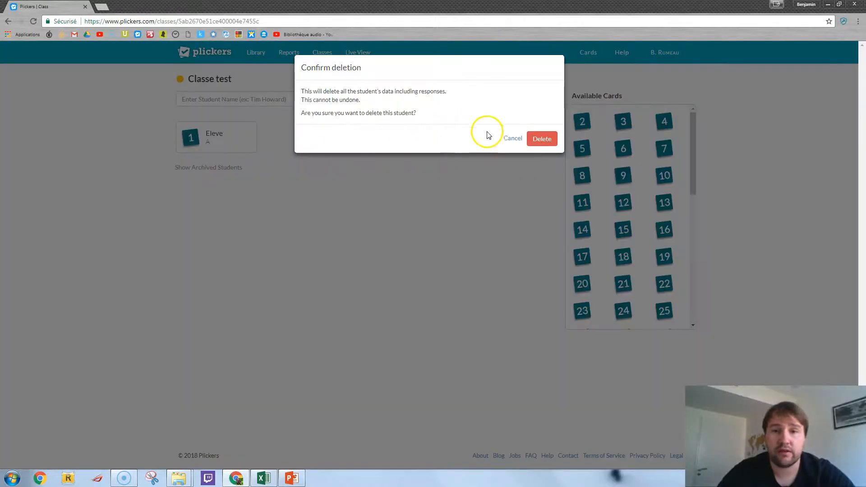
{"action": "left_click", "coordinate": [536, 141]}
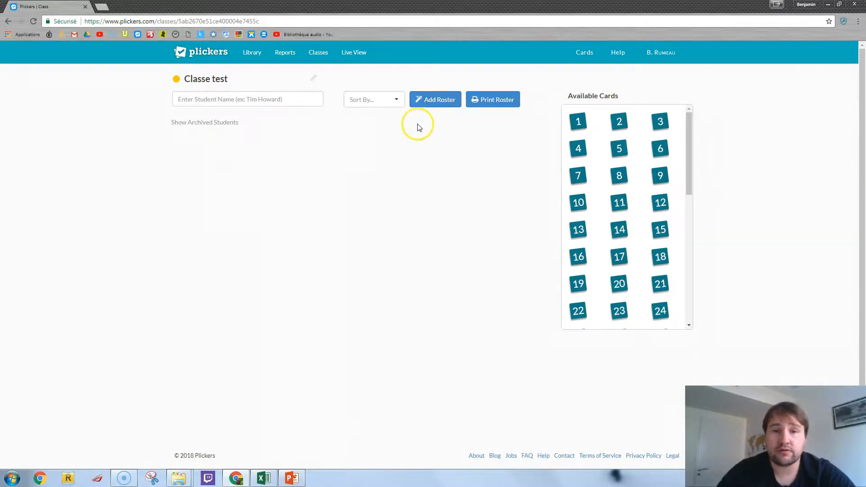
Open the roster entry for the class, switch to the Excel workbook #Liste Plickers and copy the student list in A1:B40.
{"action": "left_click", "coordinate": [429, 103]}
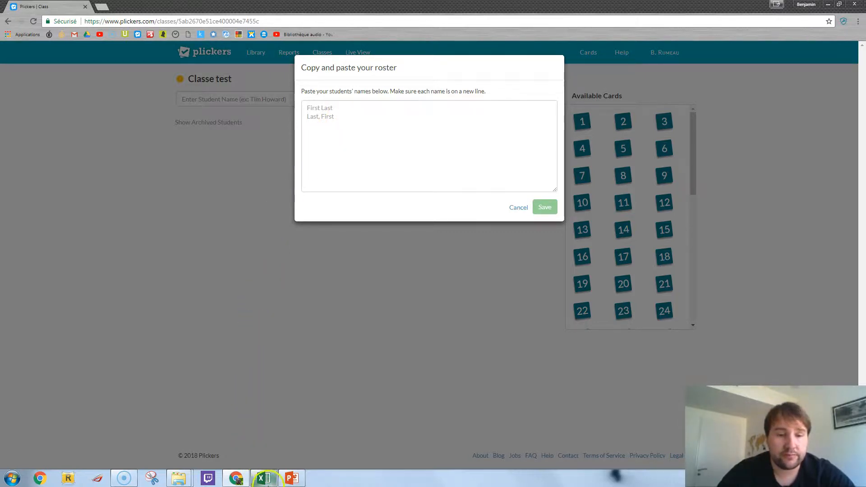
{"action": "left_click", "coordinate": [266, 479]}
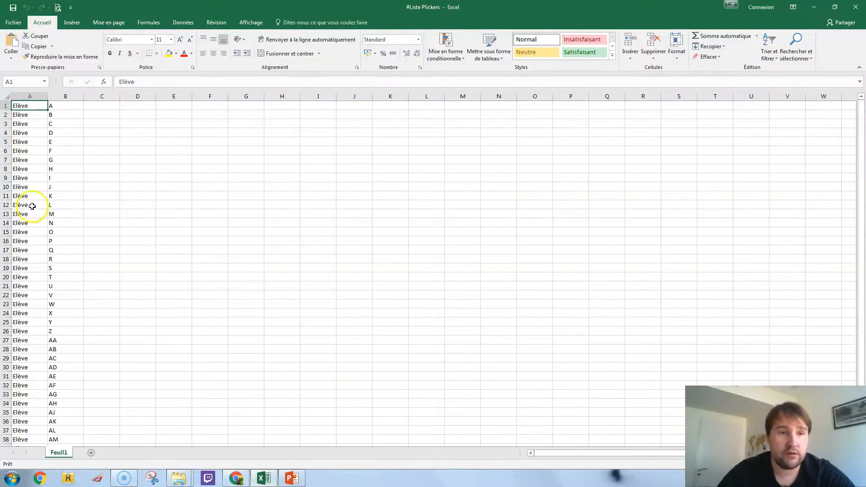
{"action": "scroll", "coordinate": [61, 157], "scroll_direction": "down", "scroll_amount": 4}
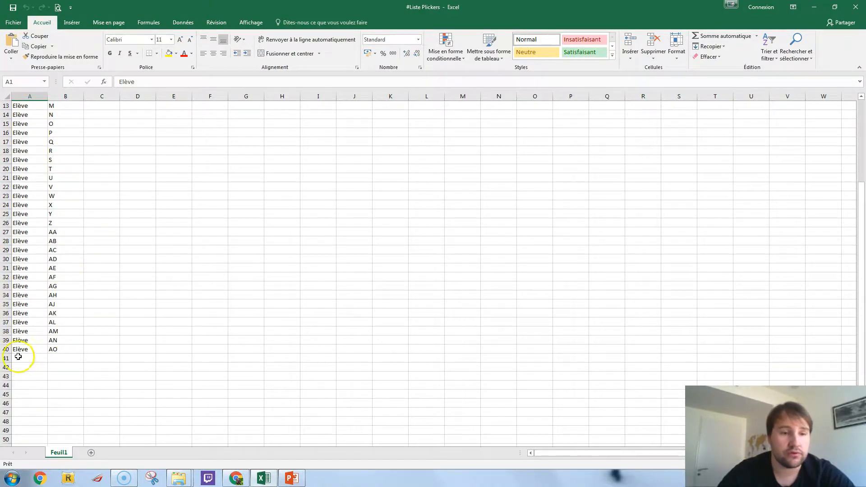
{"action": "scroll", "coordinate": [70, 295], "scroll_direction": "up", "scroll_amount": 4}
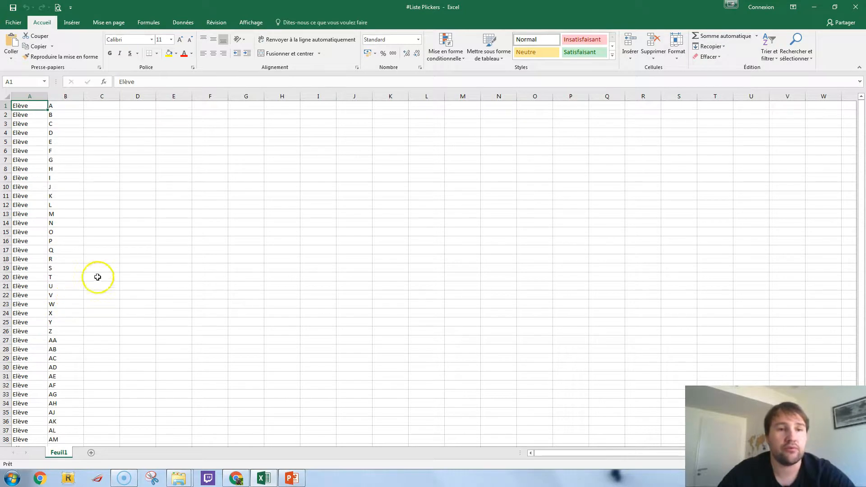
{"action": "left_click", "coordinate": [23, 106]}
{"action": "left_click_drag", "start_coordinate": [23, 104], "coordinate": [61, 115]}
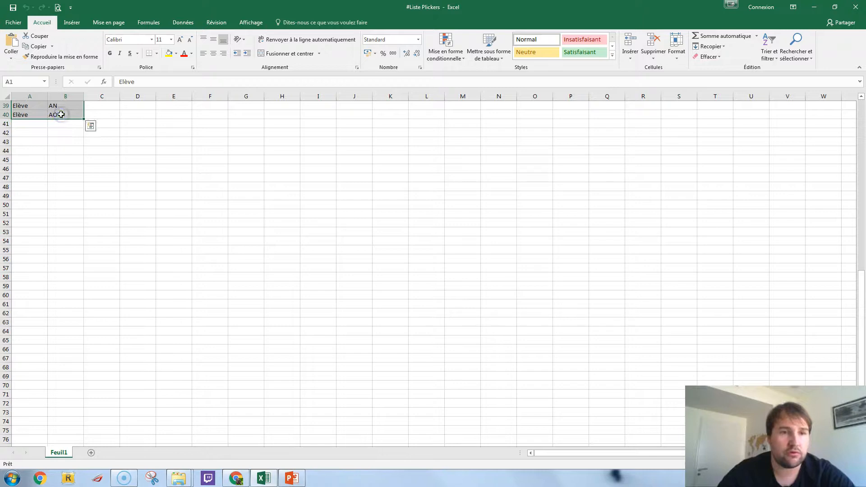
{"action": "right_click", "coordinate": [60, 115]}
{"action": "left_click", "coordinate": [83, 131]}
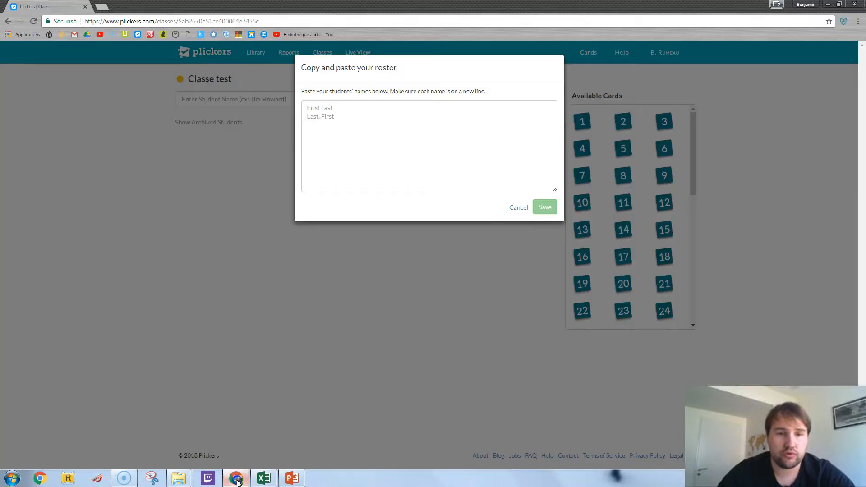
Switch back to Plickers in the browser, paste the copied student list into the roster of Classe test and save it.
{"action": "left_click", "coordinate": [236, 477]}
{"action": "right_click", "coordinate": [321, 106]}
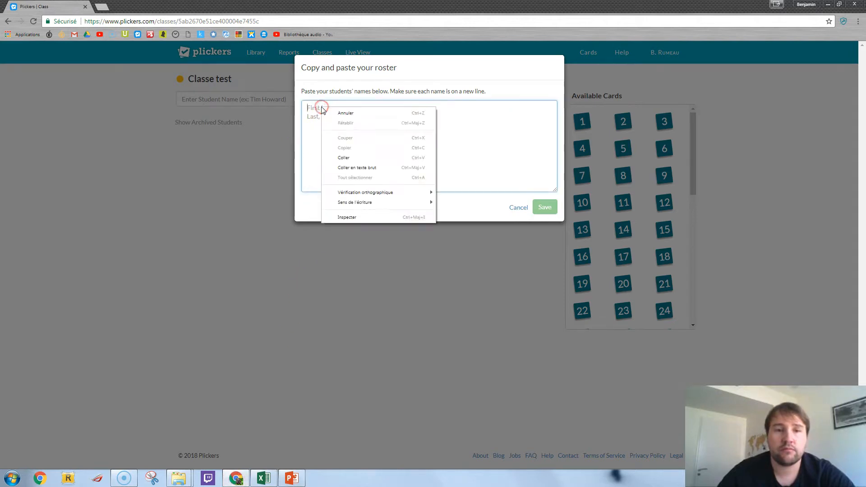
{"action": "left_click", "coordinate": [343, 157]}
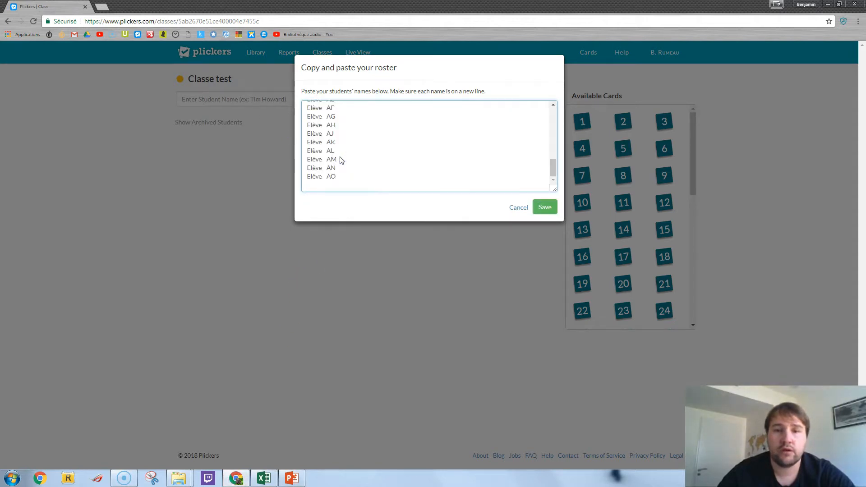
{"action": "left_click", "coordinate": [541, 207]}
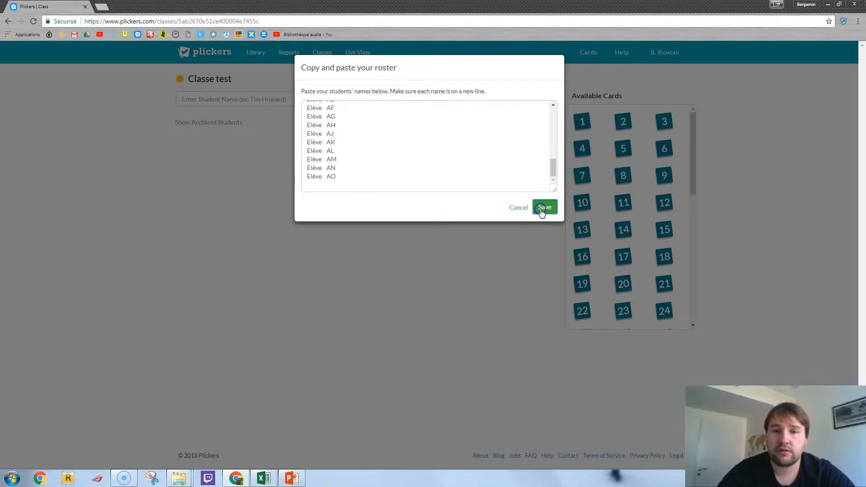
{"action": "left_click", "coordinate": [393, 212]}
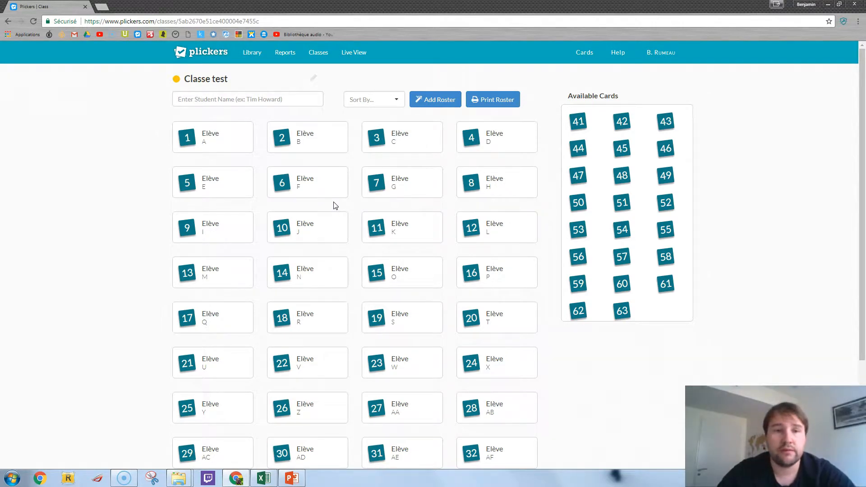
Review the imported students and their assigned card numbers in Classe test, and open the classes overview.
{"action": "scroll", "coordinate": [243, 146], "scroll_direction": "down", "scroll_amount": 1}
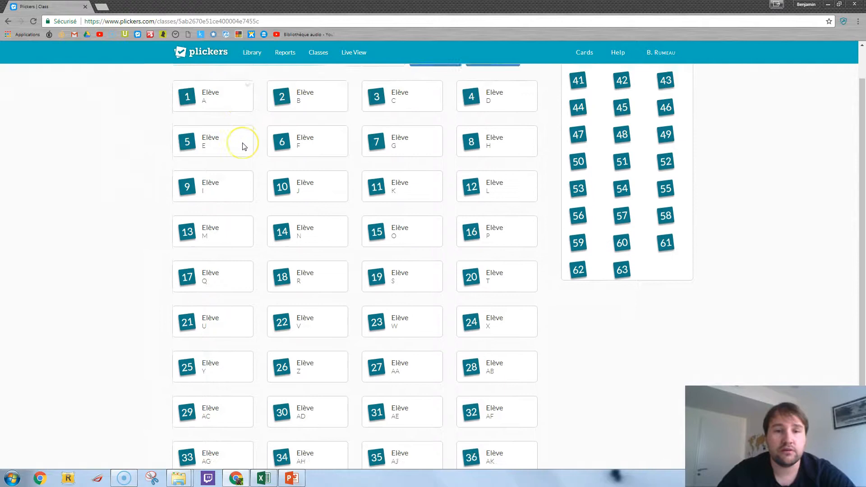
{"action": "scroll", "coordinate": [243, 145], "scroll_direction": "down", "scroll_amount": 2}
{"action": "scroll", "coordinate": [247, 154], "scroll_direction": "up", "scroll_amount": 1}
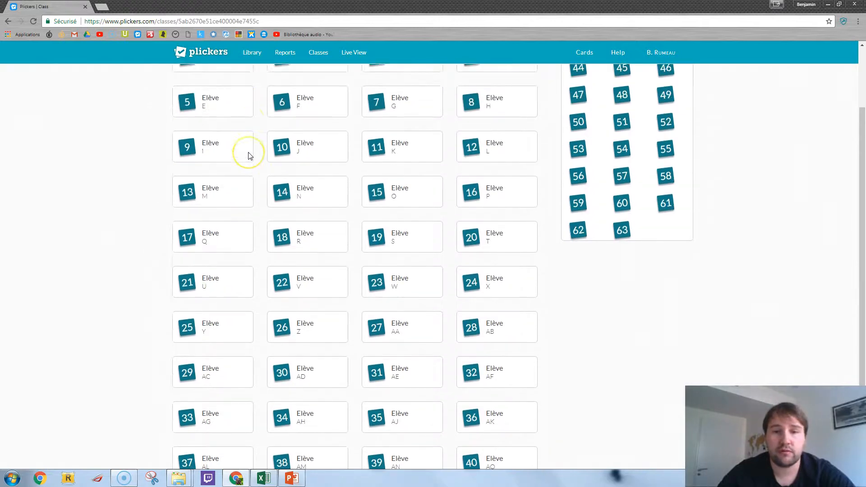
{"action": "scroll", "coordinate": [248, 156], "scroll_direction": "up", "scroll_amount": 2}
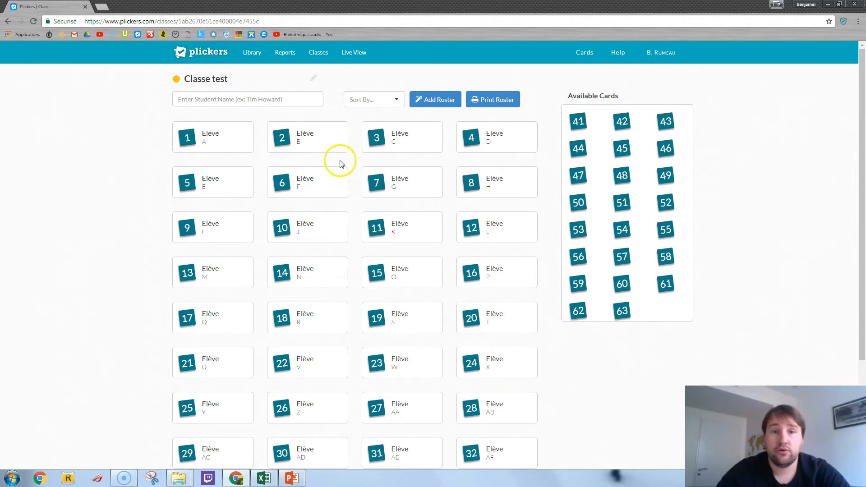
{"action": "left_click", "coordinate": [318, 57]}
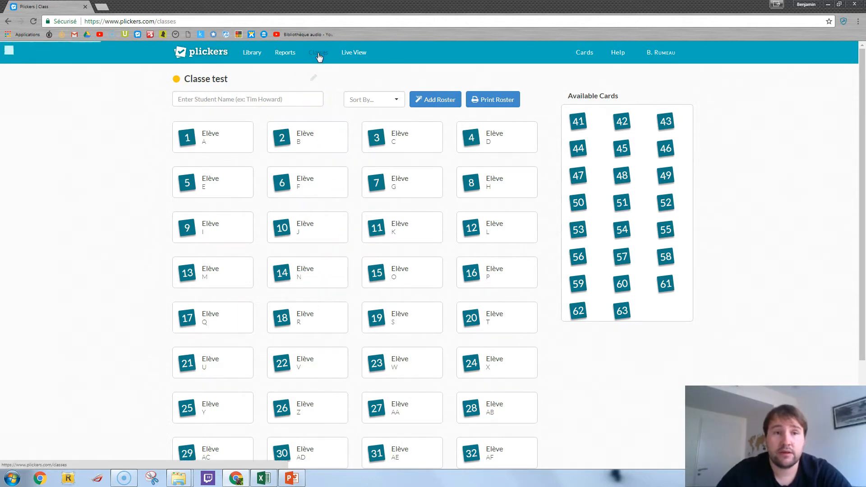